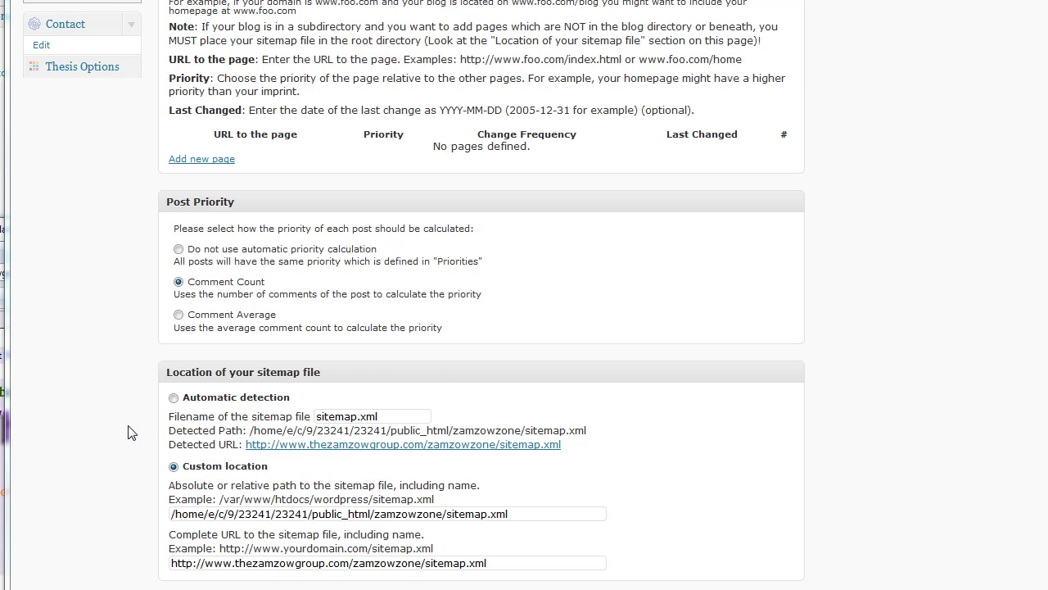
- Review the plugin's note advising that the sitemap be kept in the site's root directory
scroll(131, 432, "up", 6)
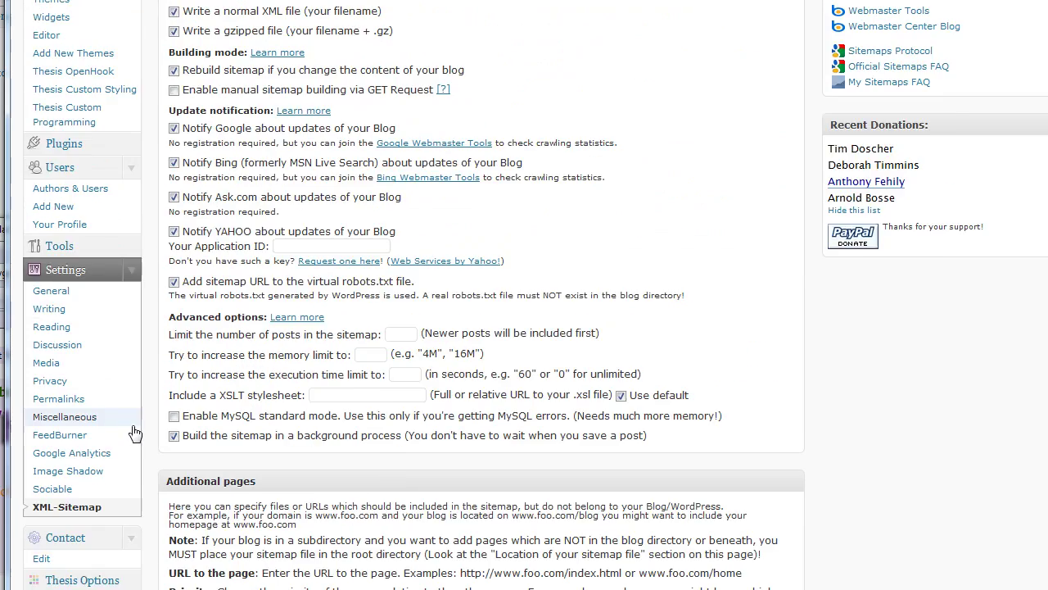
scroll(135, 432, "up", 4)
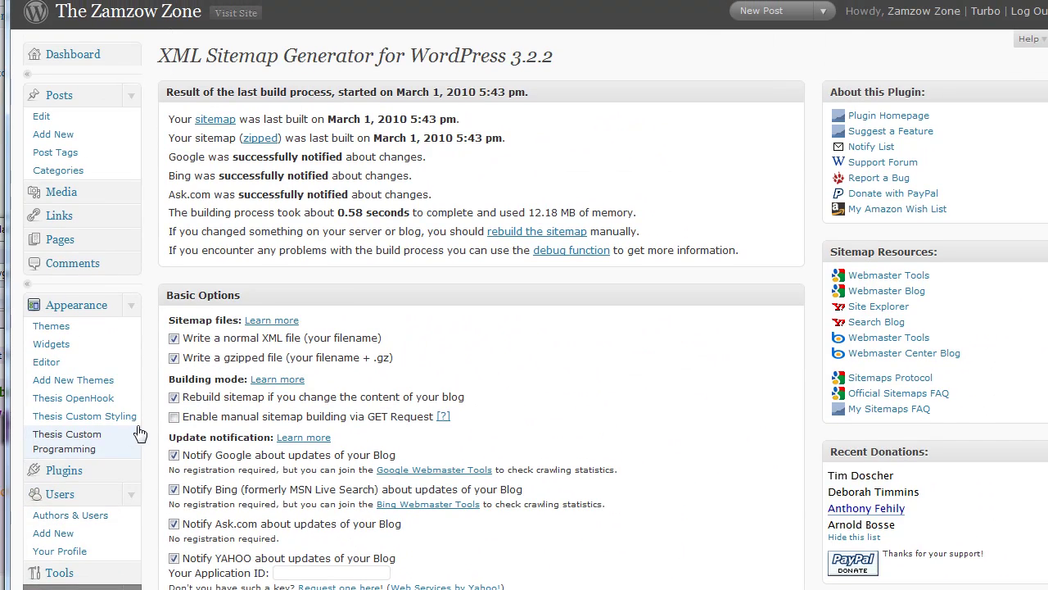
scroll(138, 433, "down", 3)
scroll(148, 434, "down", 4)
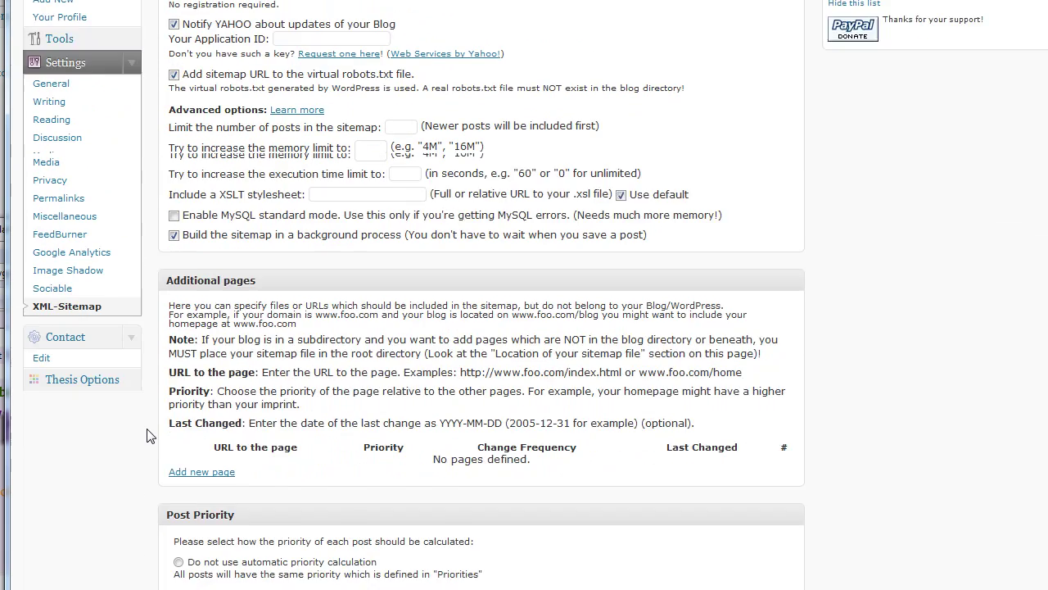
left_click_drag(177, 260, 307, 262)
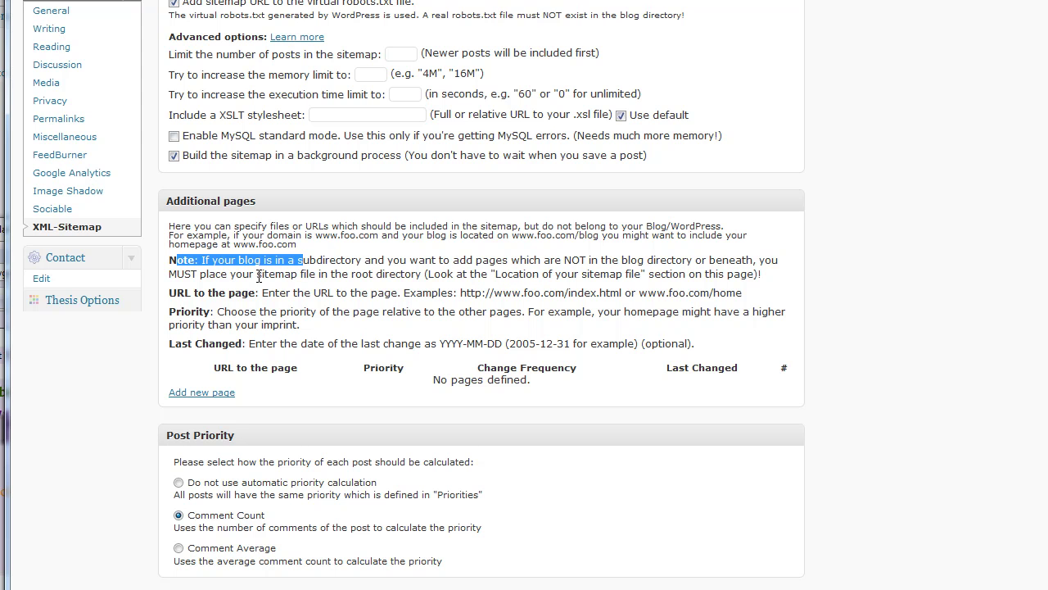
left_click_drag(256, 276, 405, 276)
scroll(378, 311, "down", 5)
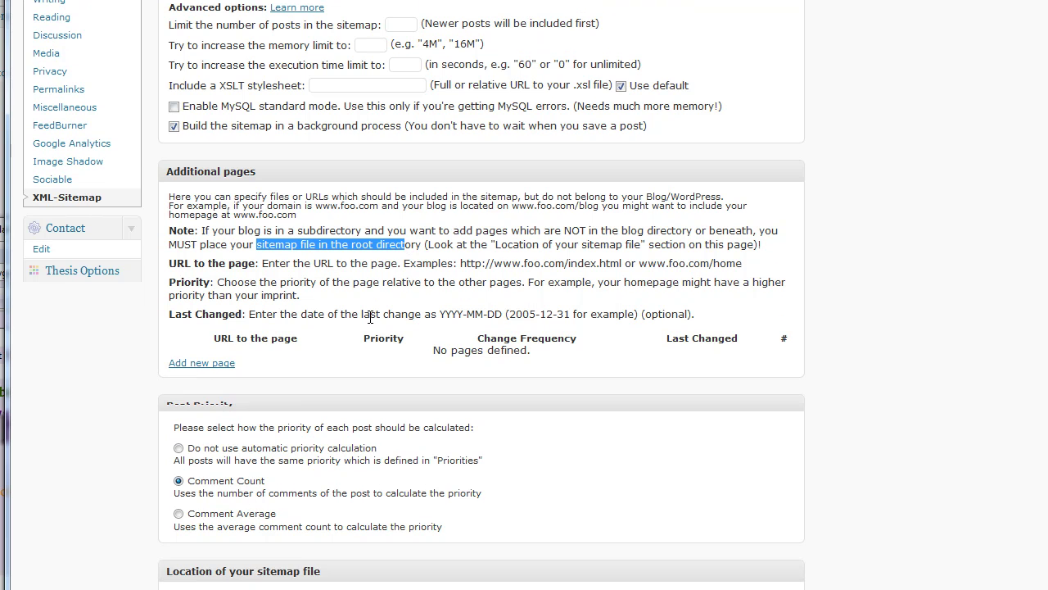
scroll(369, 322, "down", 2)
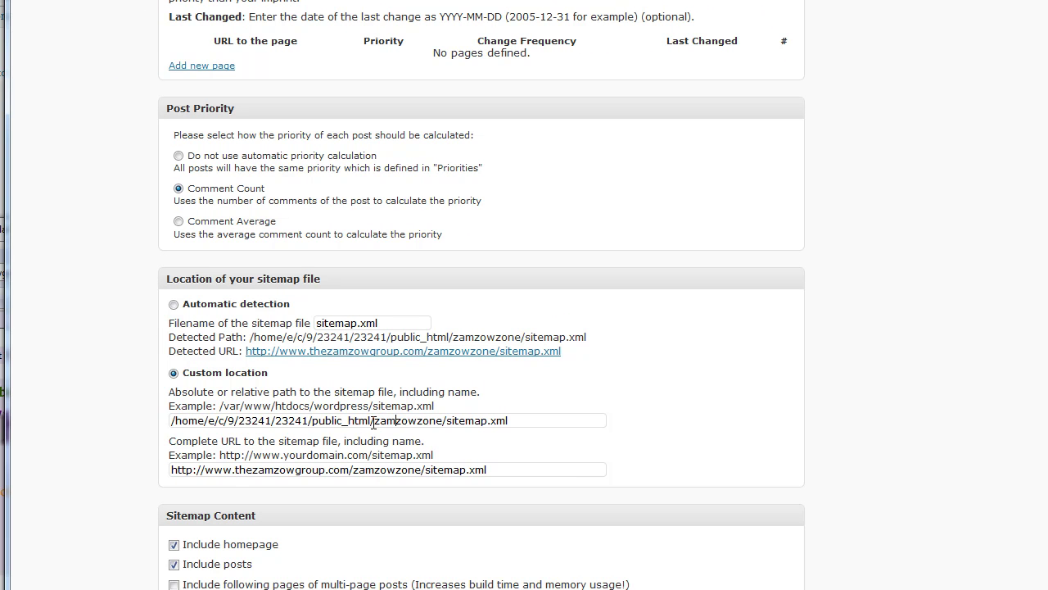
- Remove 'zamzowzone/' from both the custom sitemap path and the sitemap URL
left_click_drag(374, 420, 446, 421)
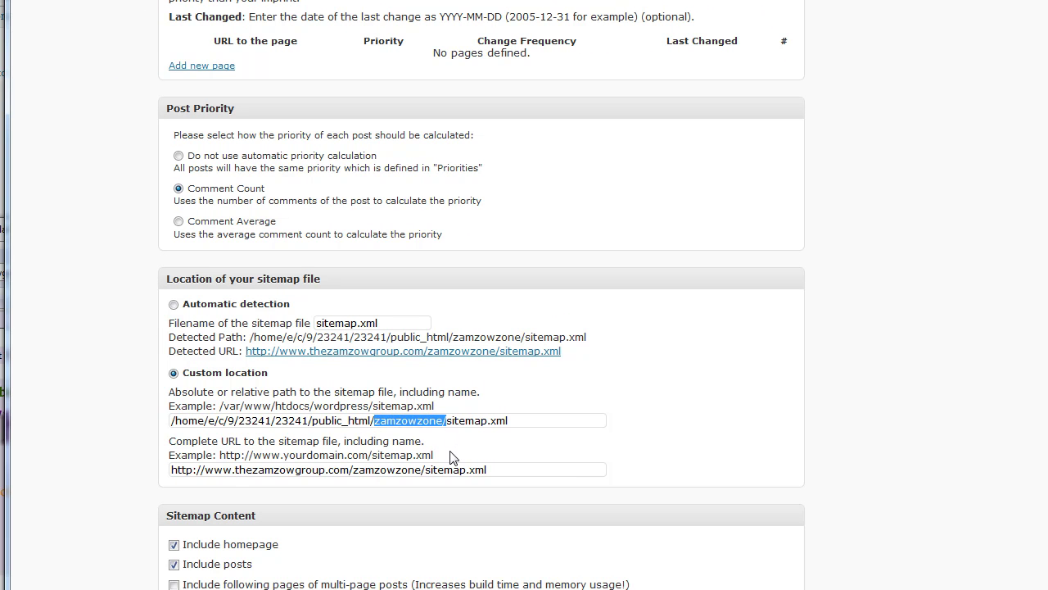
key("BackSpace")
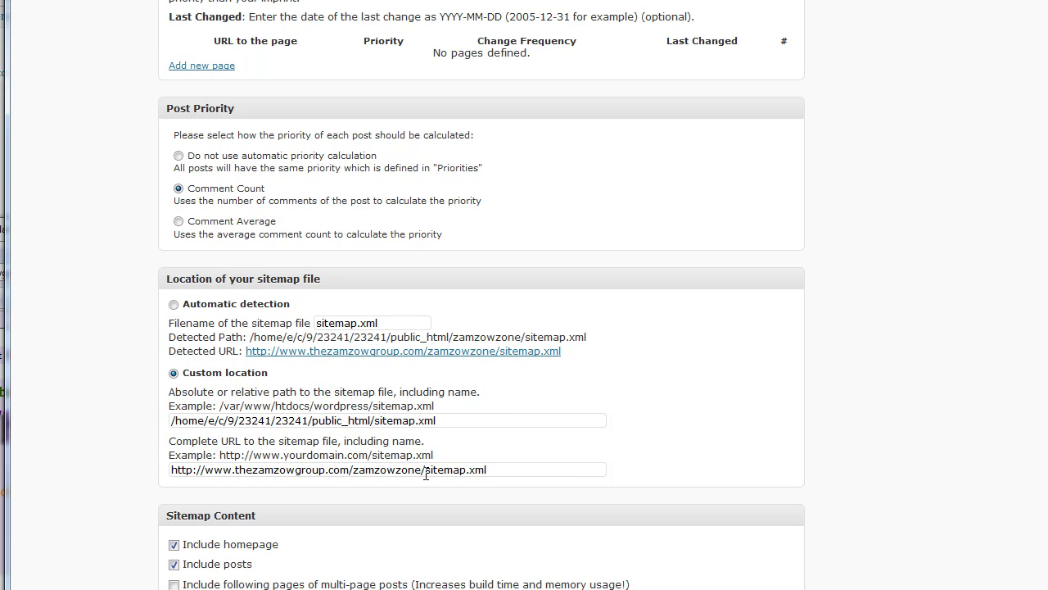
left_click_drag(422, 474, 354, 474)
key("BackSpace")
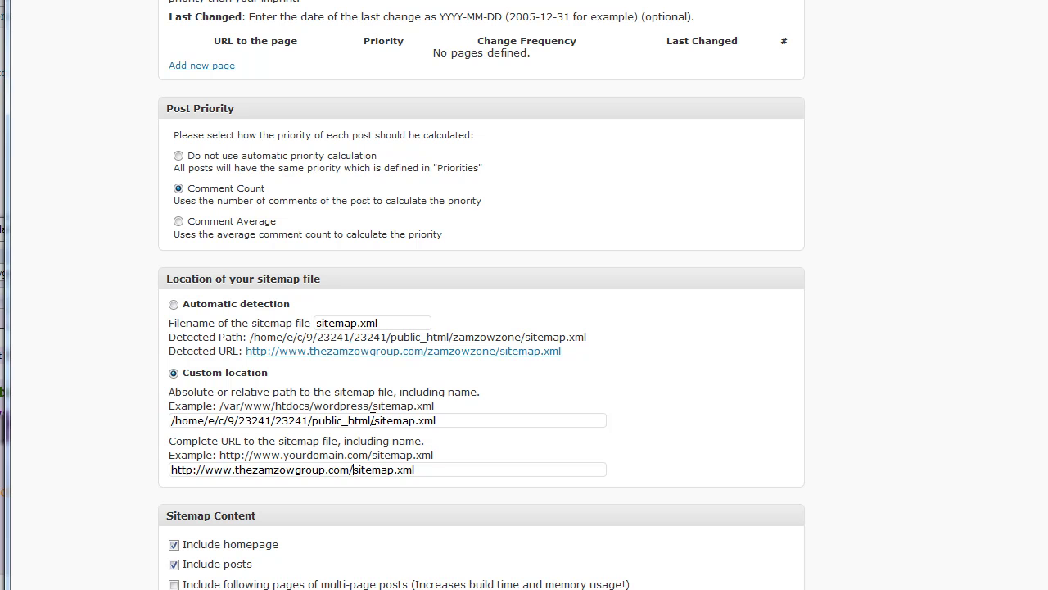
left_click_drag(372, 420, 156, 424)
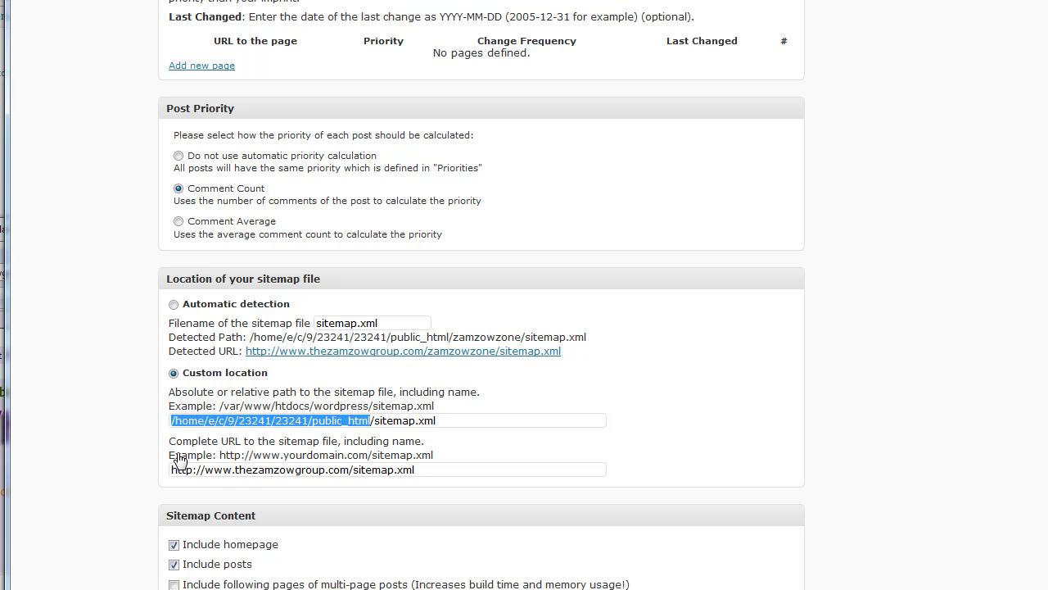
scroll(190, 434, "up", 4)
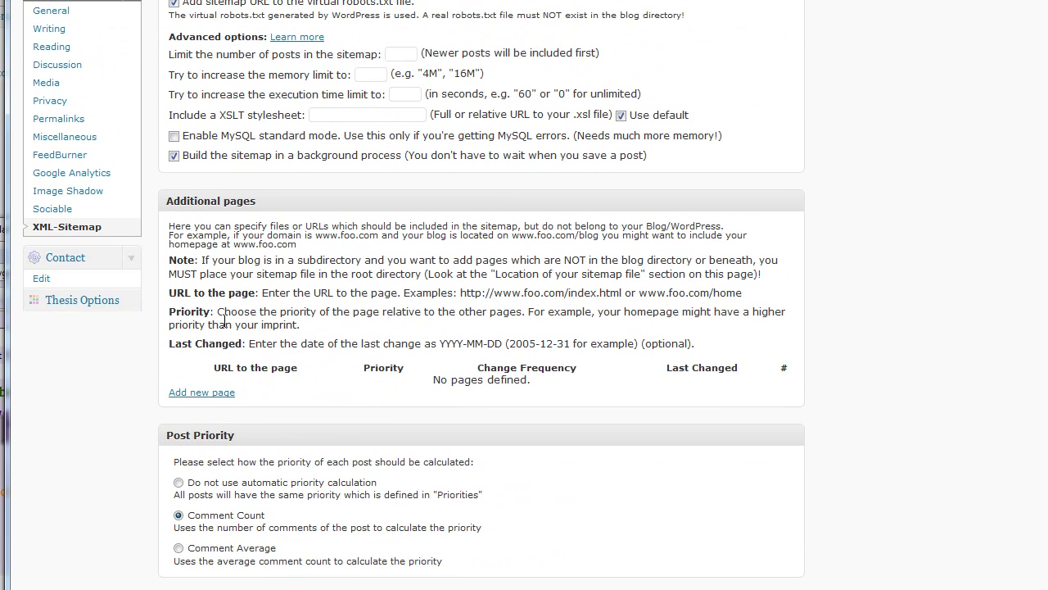
- Add an Additional pages row and copy the root Zamzow Group site address
left_click(204, 393)
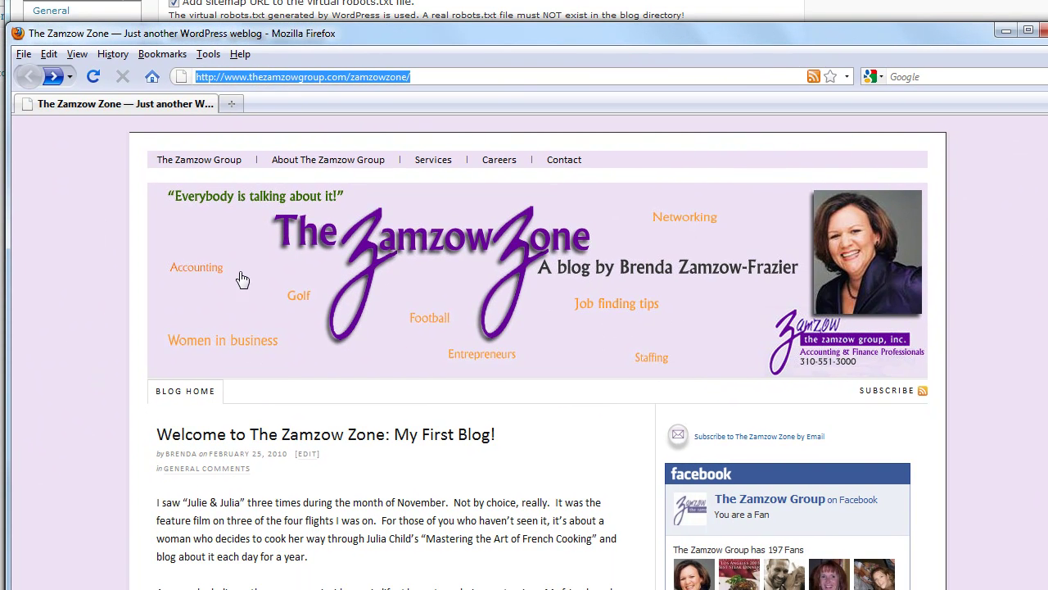
left_click(215, 163)
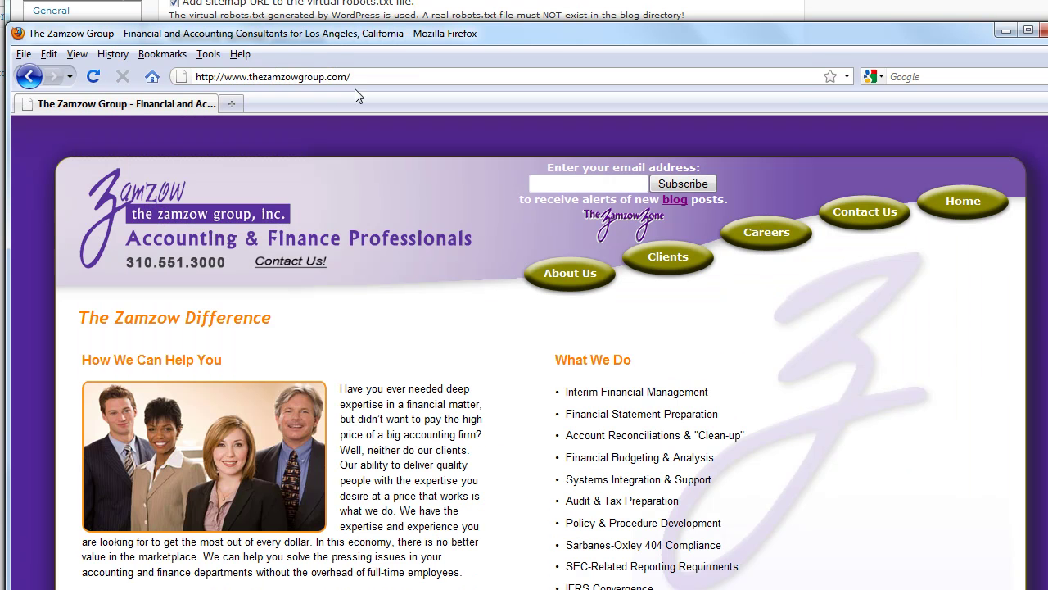
left_click(368, 77)
key("ctrl+c")
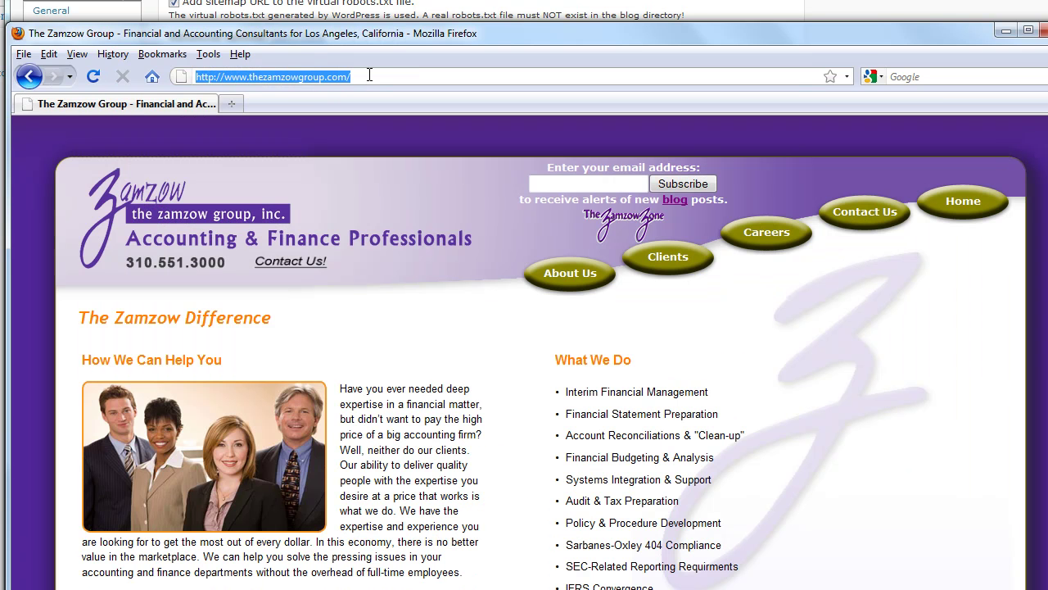
left_click_drag(370, 33, 300, 84)
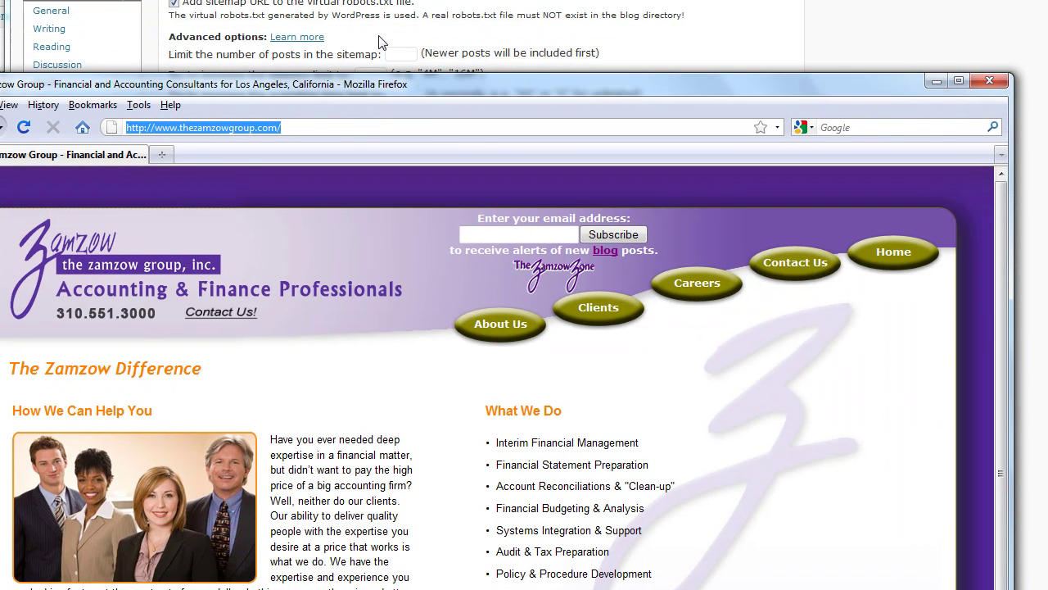
left_click(379, 43)
left_click(220, 402)
left_click(225, 386)
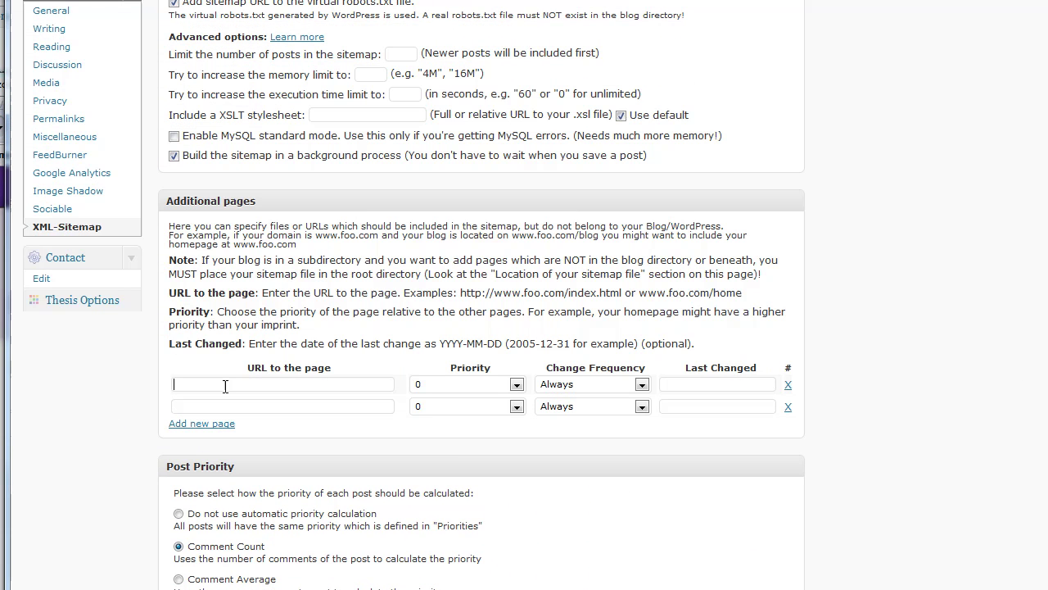
key("ctrl+v")
type("inde")
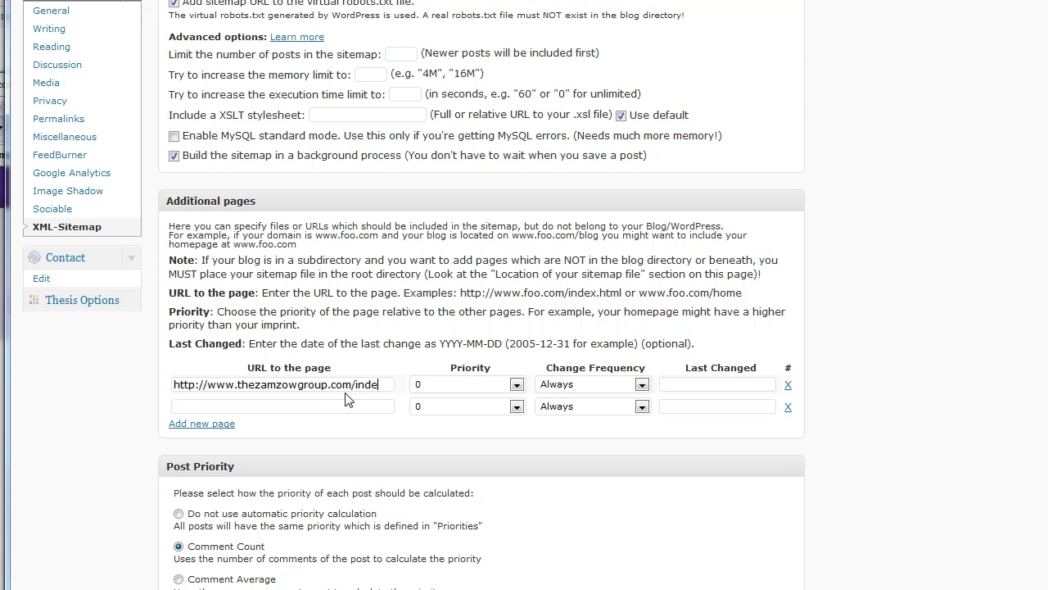
type("x.html")
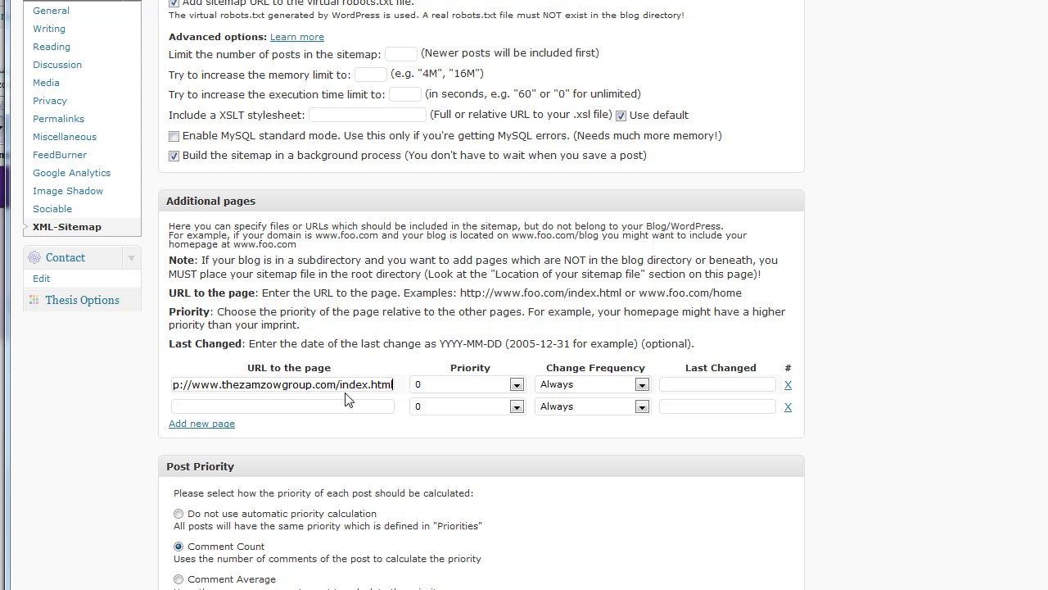
- Open the Zamzow Group Specializations & Expertise page and select its web address
key("alt+Tab")
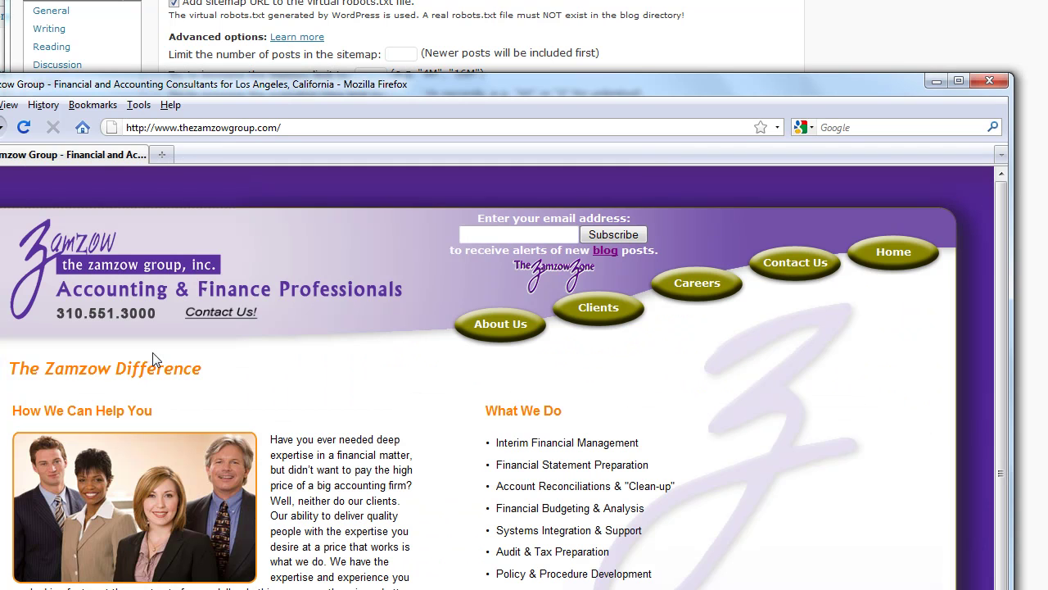
mouse_move(501, 328)
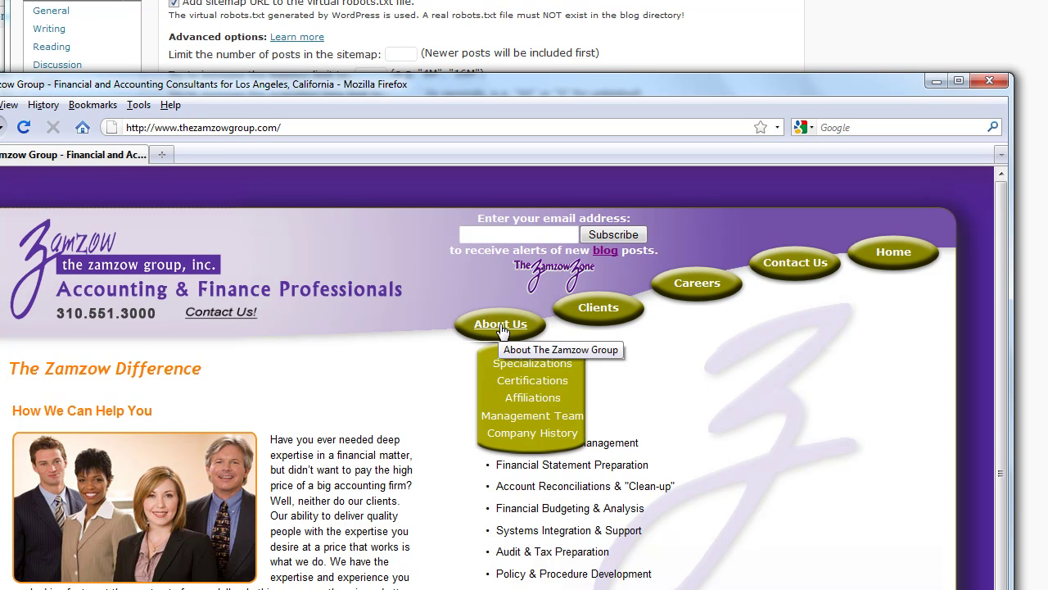
left_click(514, 365)
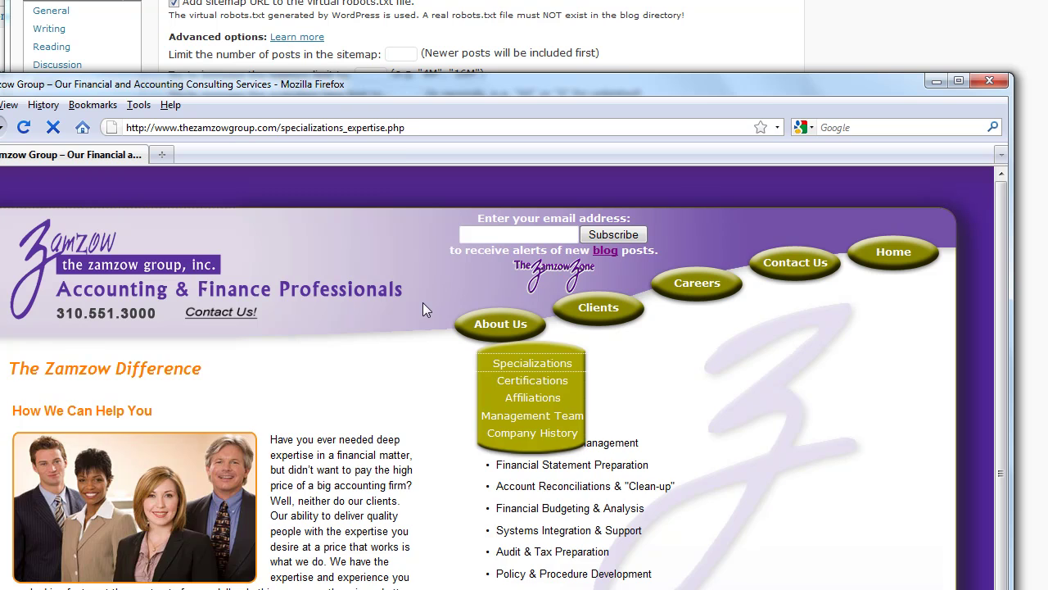
left_click(418, 127)
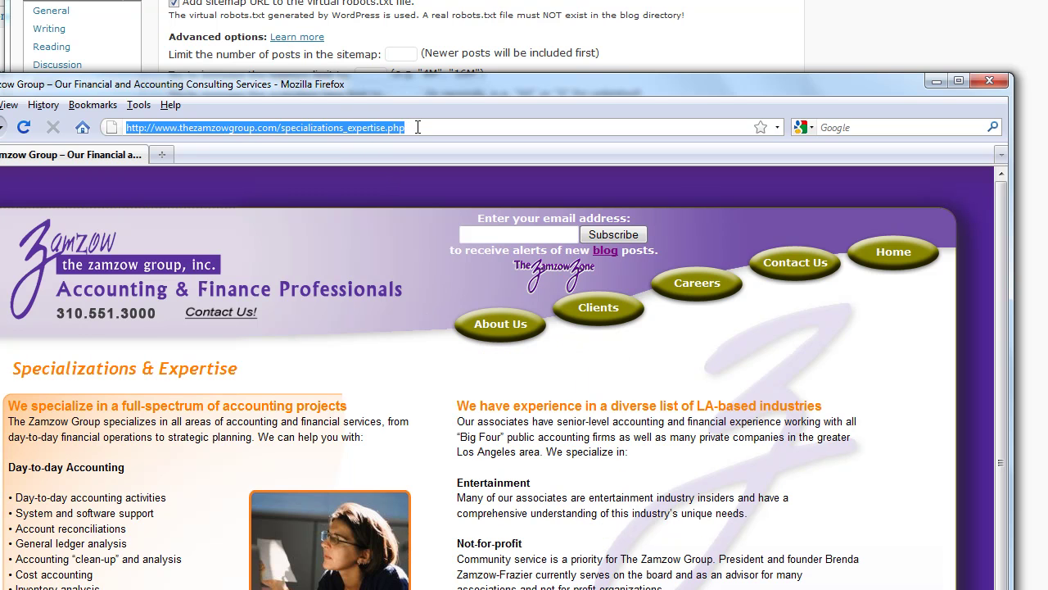
left_click(528, 49)
- Paste the specializations_expertise.php page URL into the second Additional pages row
left_click(329, 401)
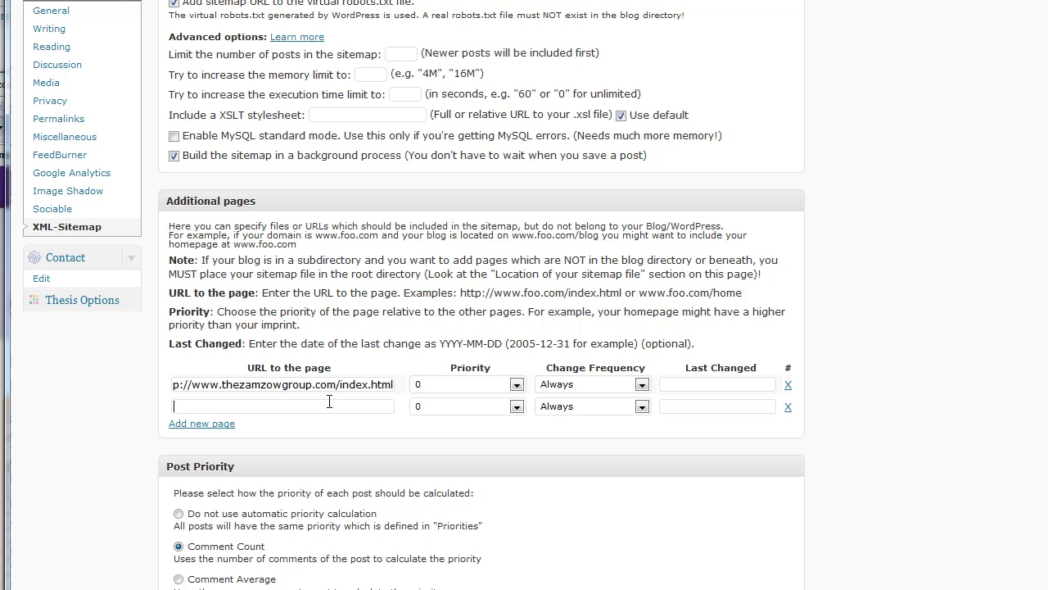
key("ctrl+v")
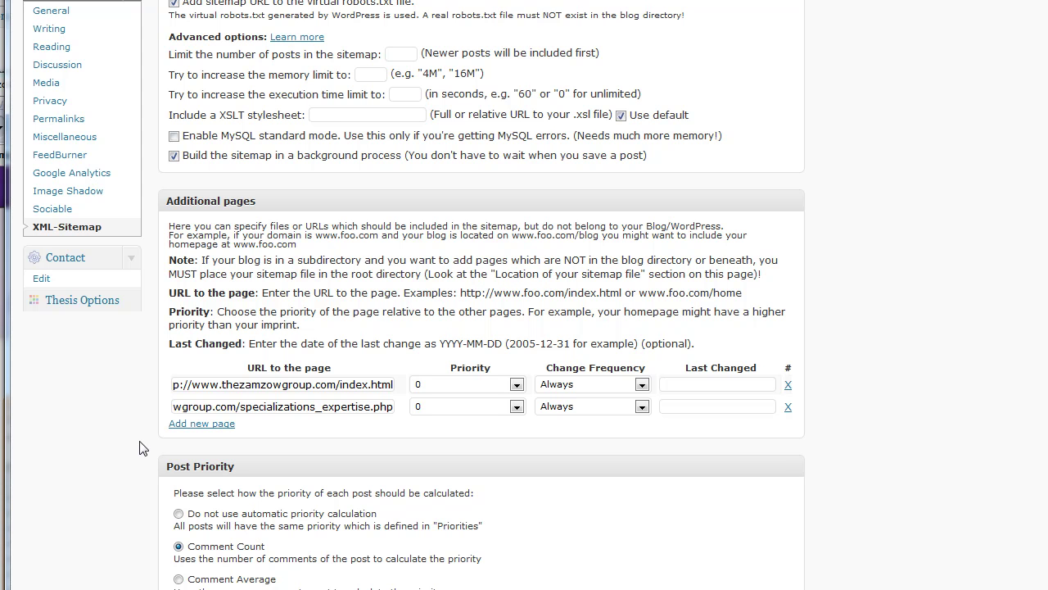
scroll(139, 448, "up", 10)
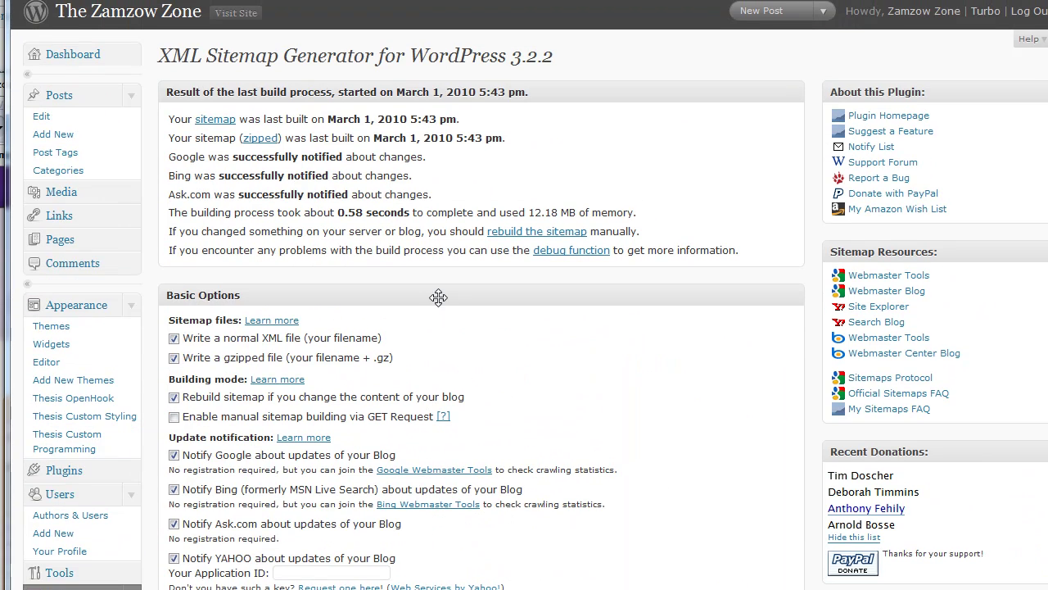
- Keep the index.html page's priority at 0 and set its change frequency to Weekly
scroll(435, 285, "down", 7)
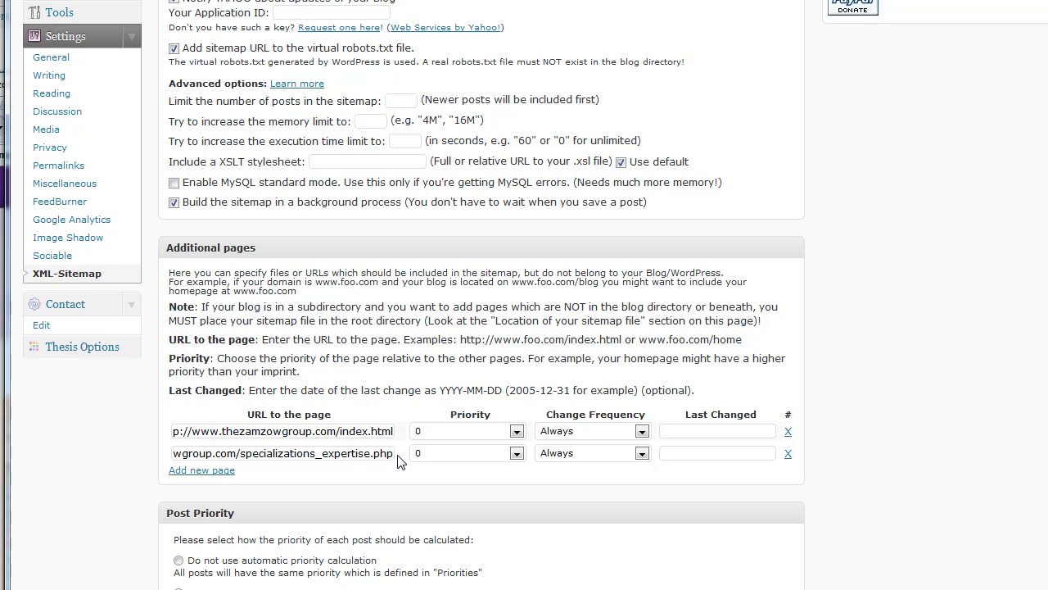
left_click(517, 433)
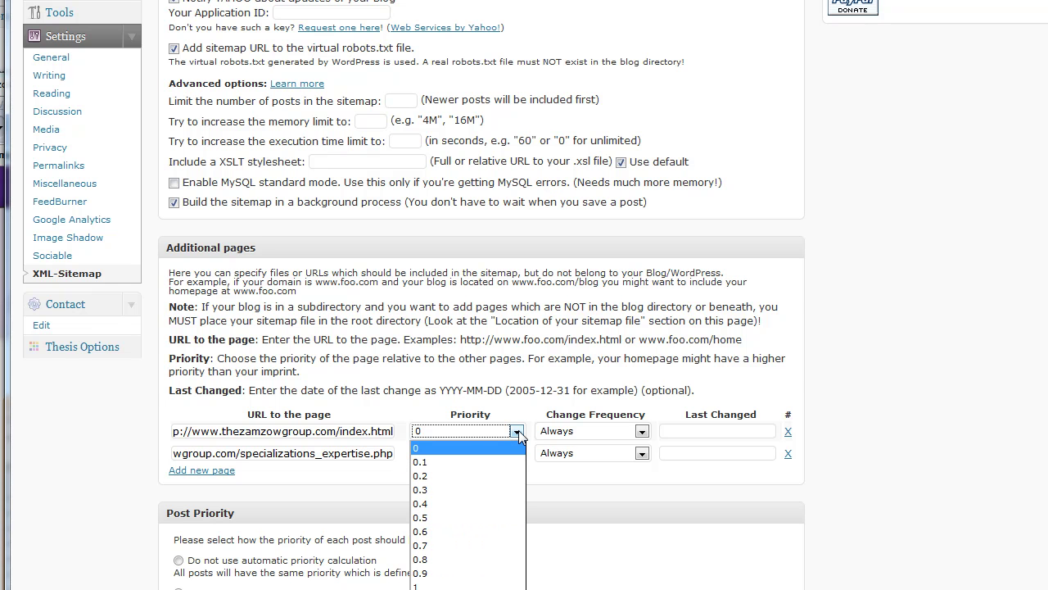
left_click(239, 362)
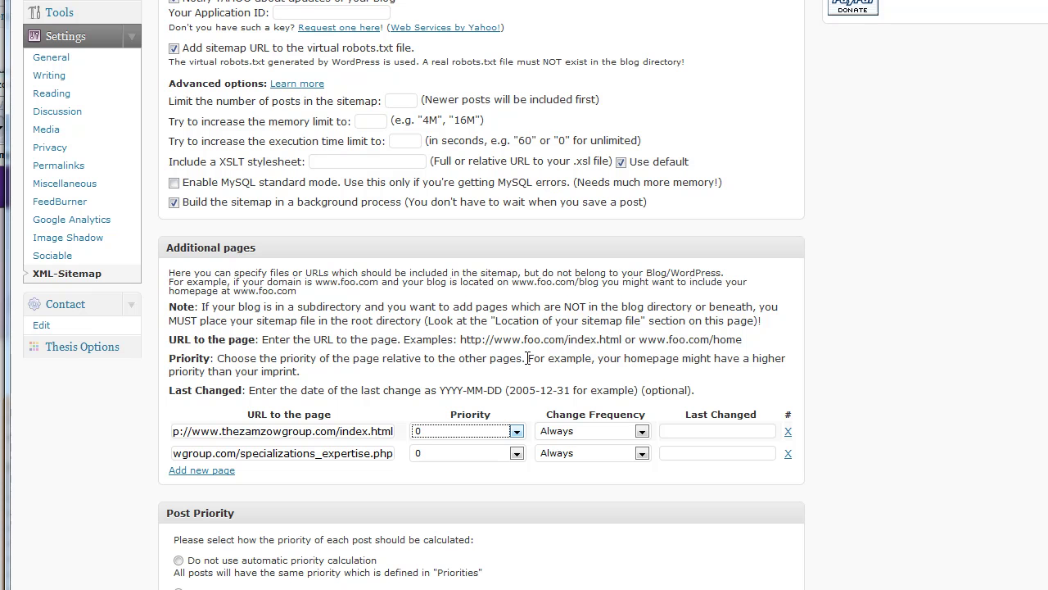
left_click_drag(526, 359, 380, 361)
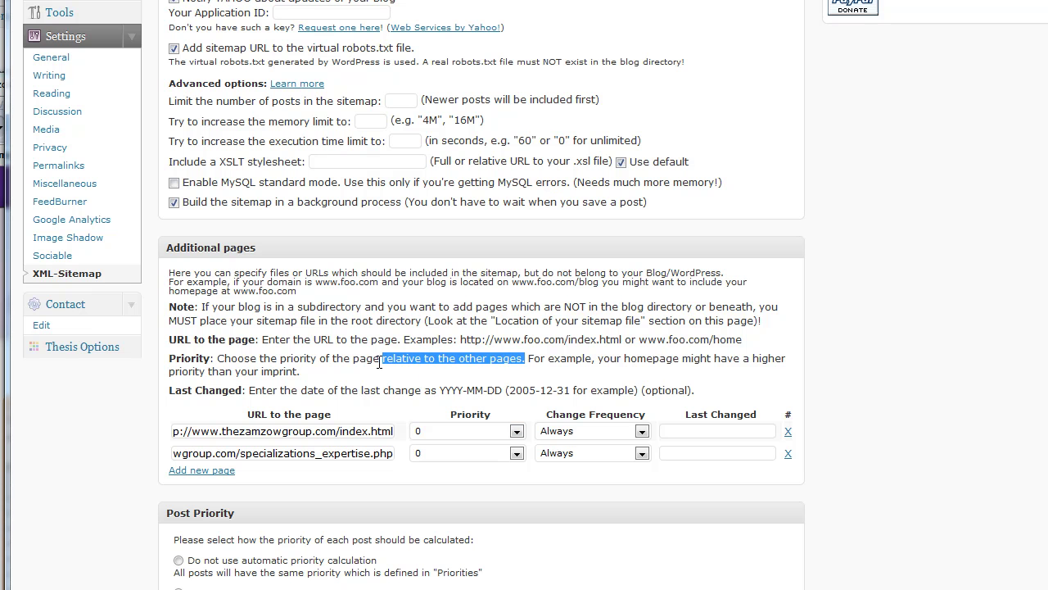
left_click(643, 432)
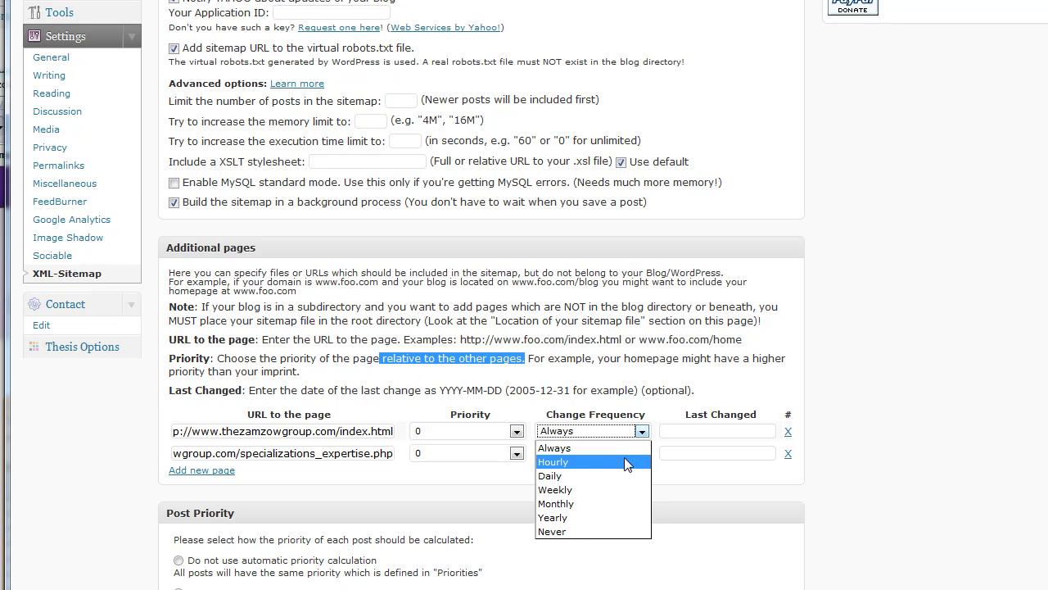
left_click(624, 461)
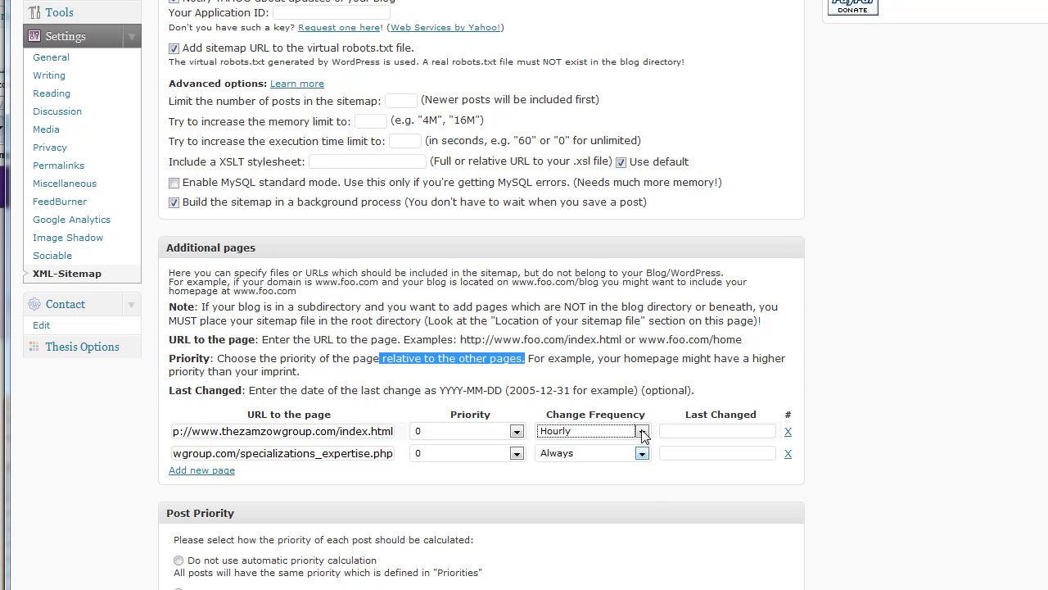
left_click(642, 432)
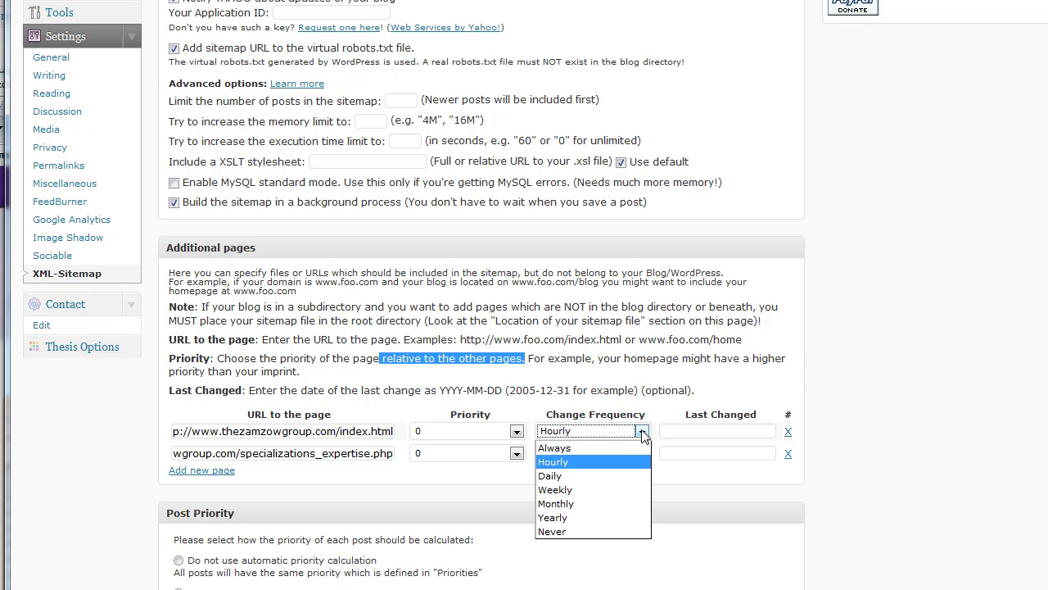
left_click(570, 491)
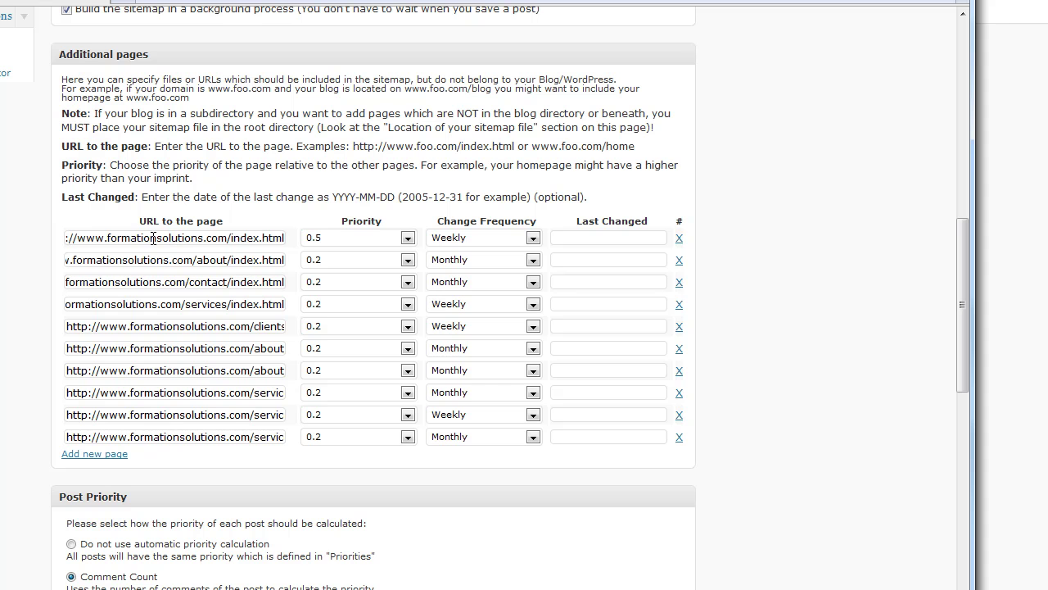
left_click_drag(121, 237, 39, 282)
left_click_drag(216, 260, 289, 291)
left_click_drag(185, 304, 293, 304)
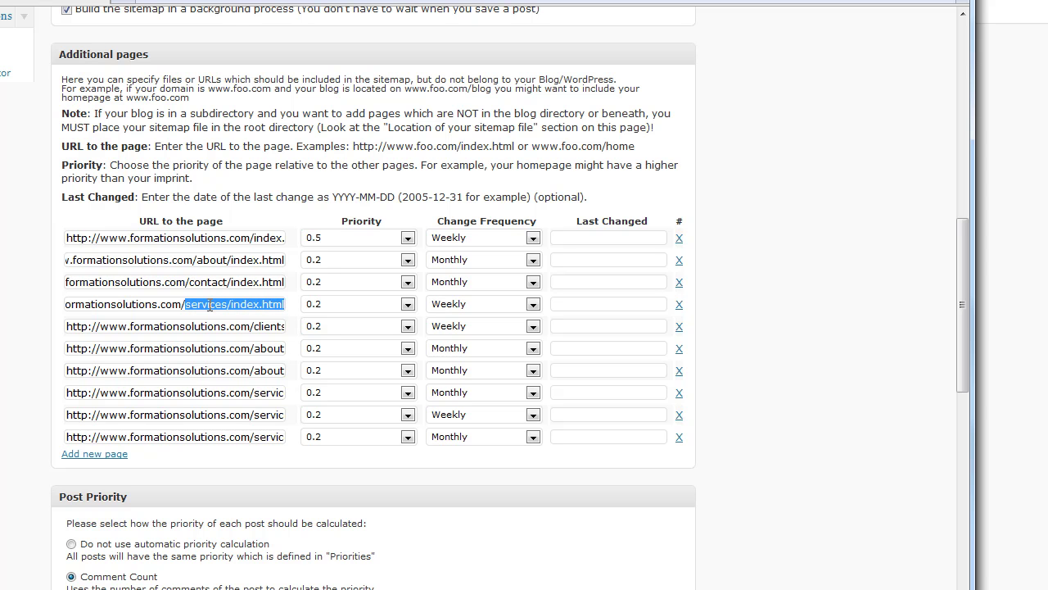
left_click_drag(257, 326, 277, 349)
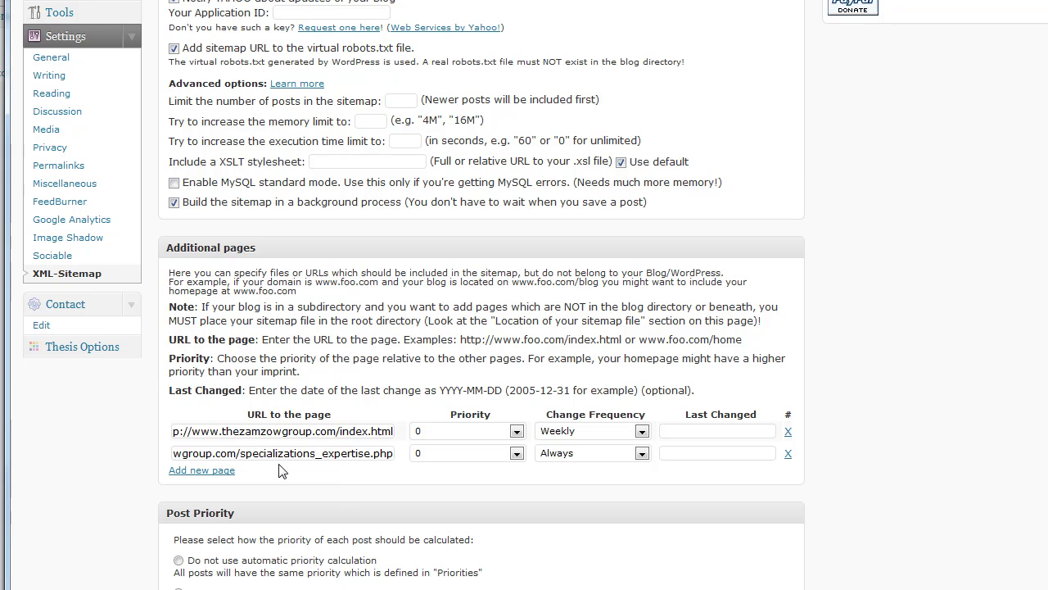
- Scroll down to the sitemap location section showing the Custom location root URL
scroll(278, 474, "down", 1)
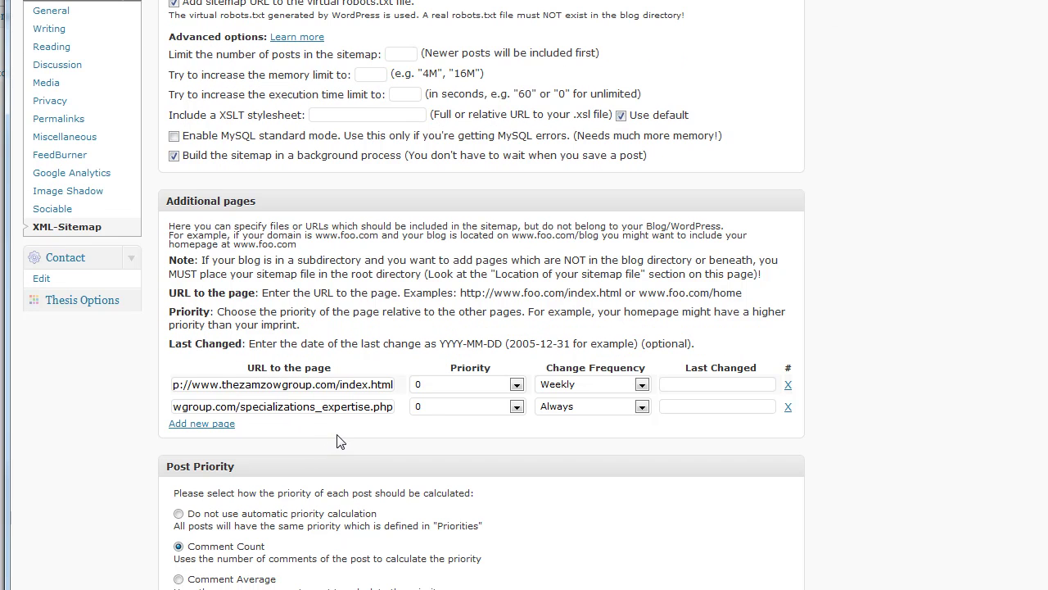
scroll(341, 441, "down", 3)
scroll(341, 441, "down", 3)
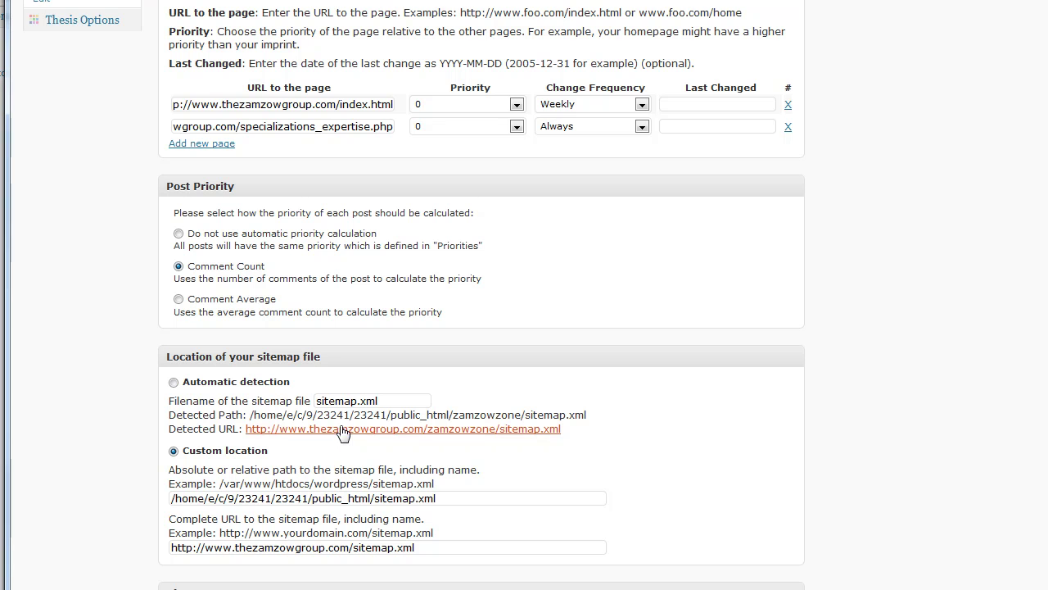